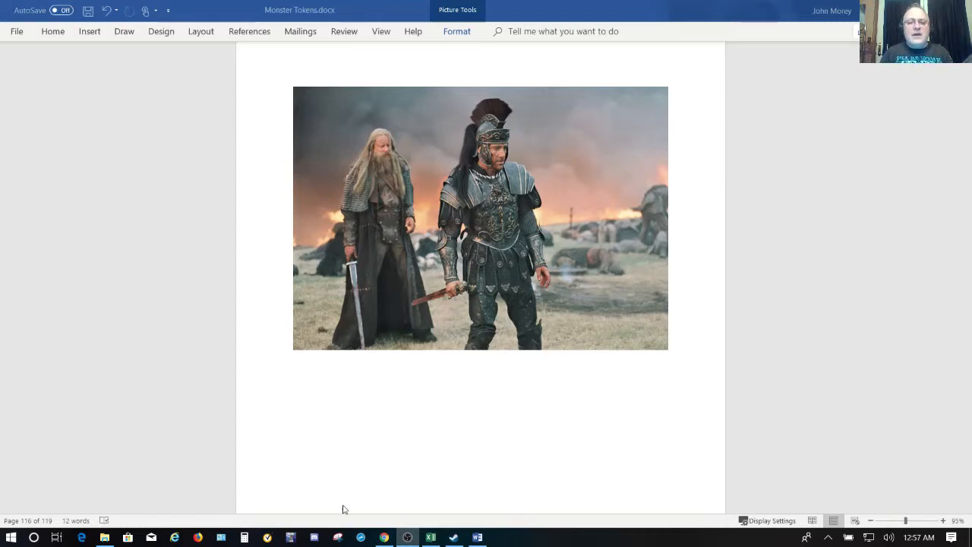
Capture a rectangular snip of the long-bearded swordsman from the battlefield picture with the Snipping Tool.
click(339, 537)
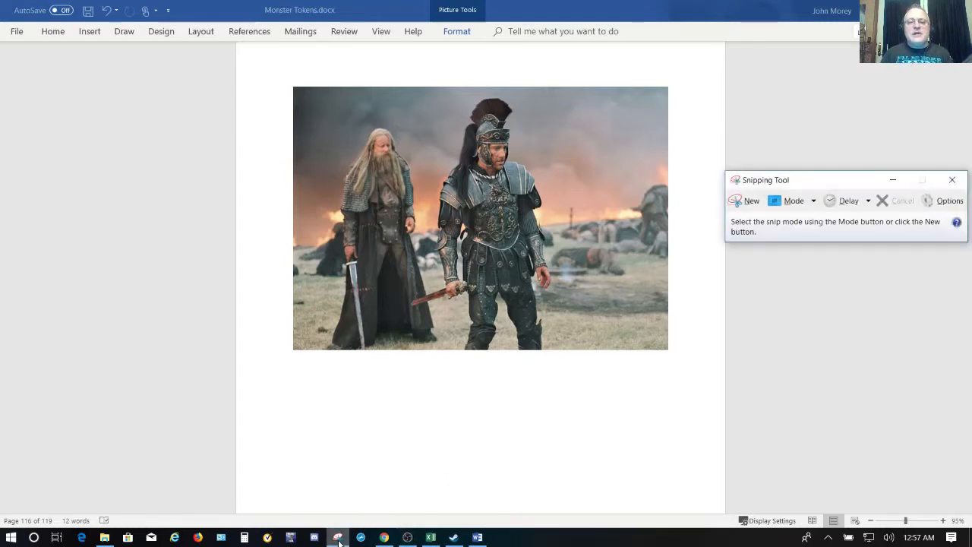
click(751, 204)
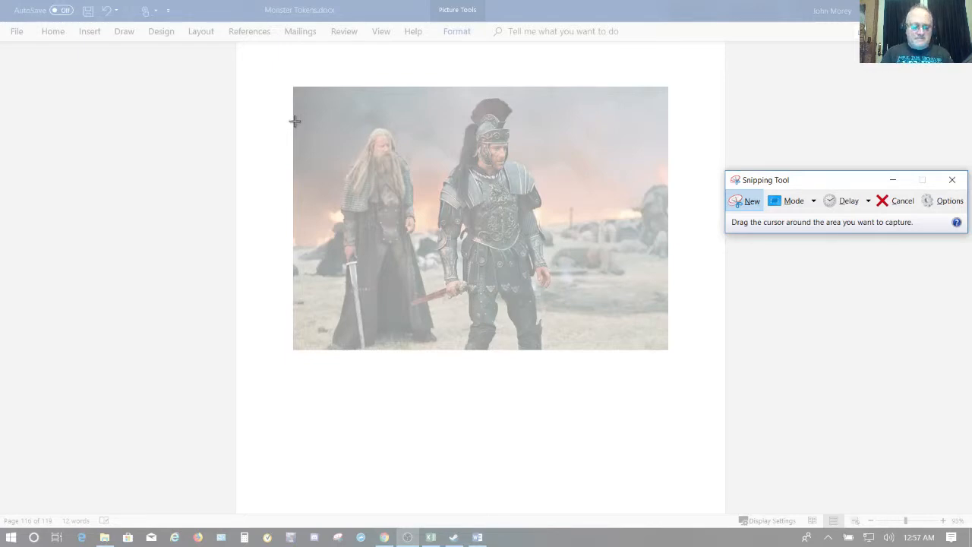
drag(295, 121, 472, 348)
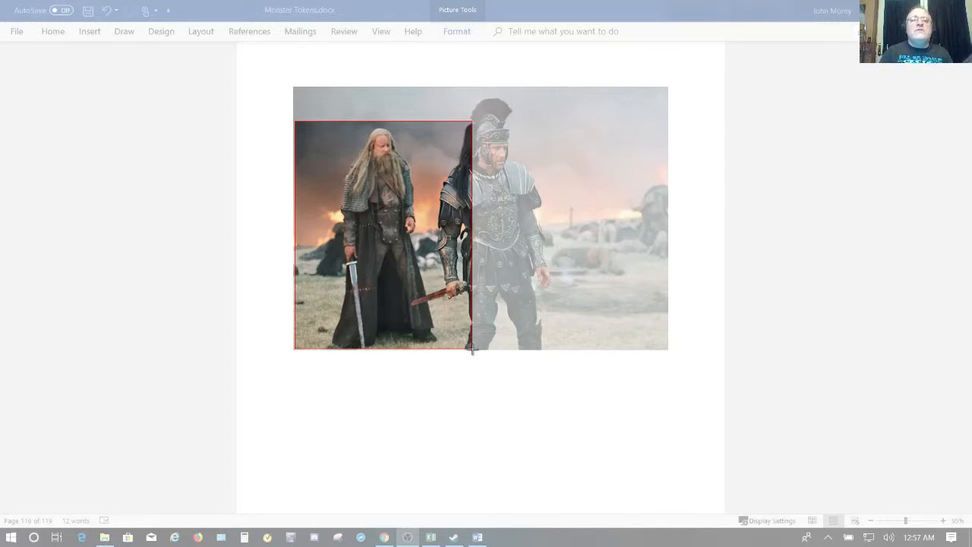
drag(472, 349, 470, 349)
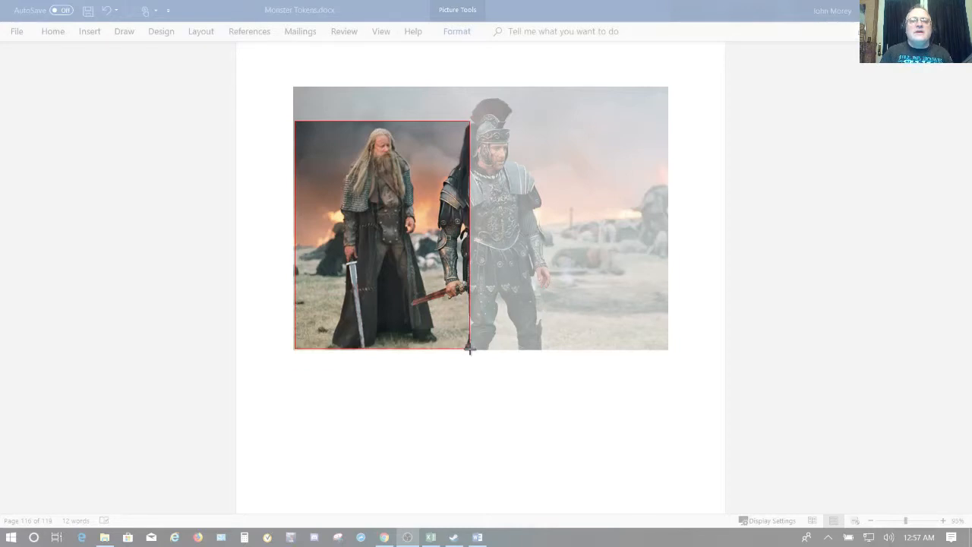
drag(470, 350, 468, 350)
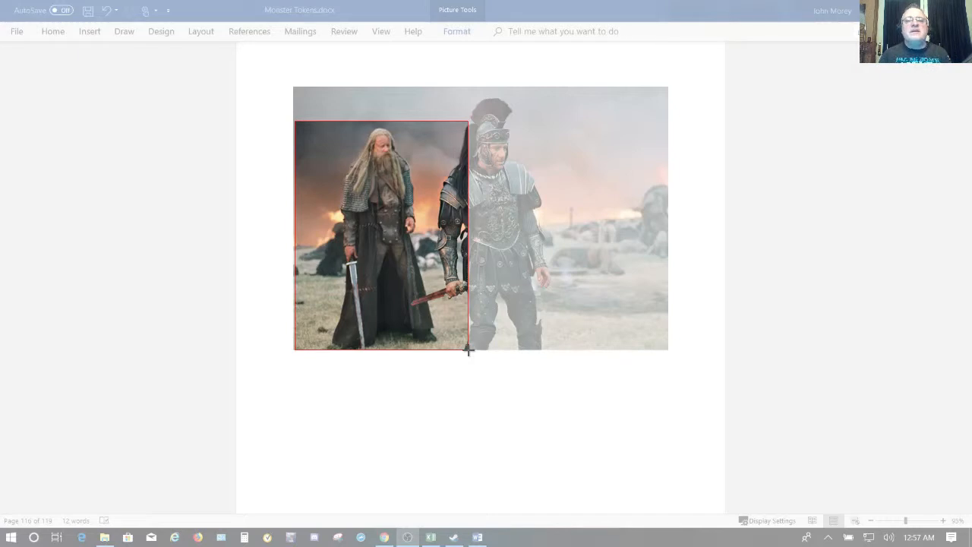
drag(468, 350, 468, 350)
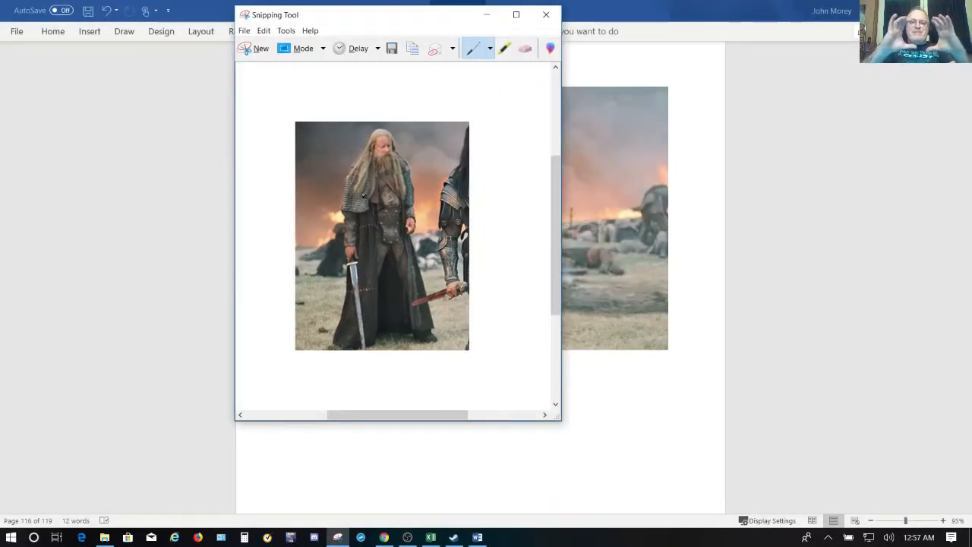
Copy the captured snip and close the Snipping Tool without saving it.
right_click(404, 244)
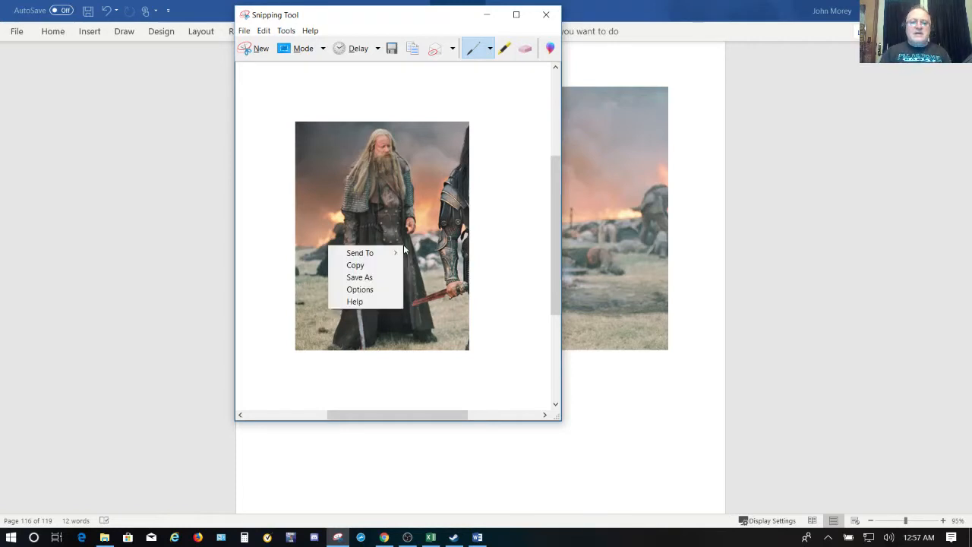
click(363, 267)
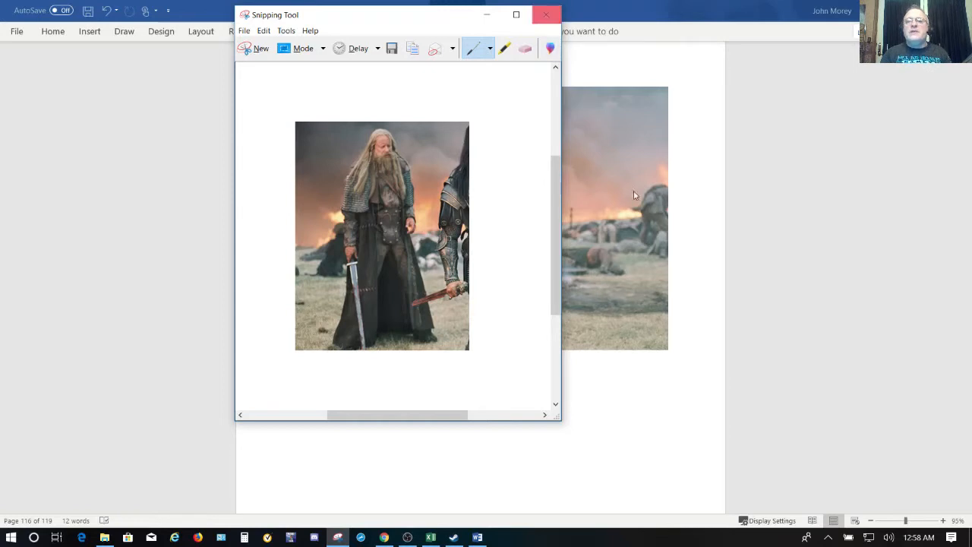
click(544, 17)
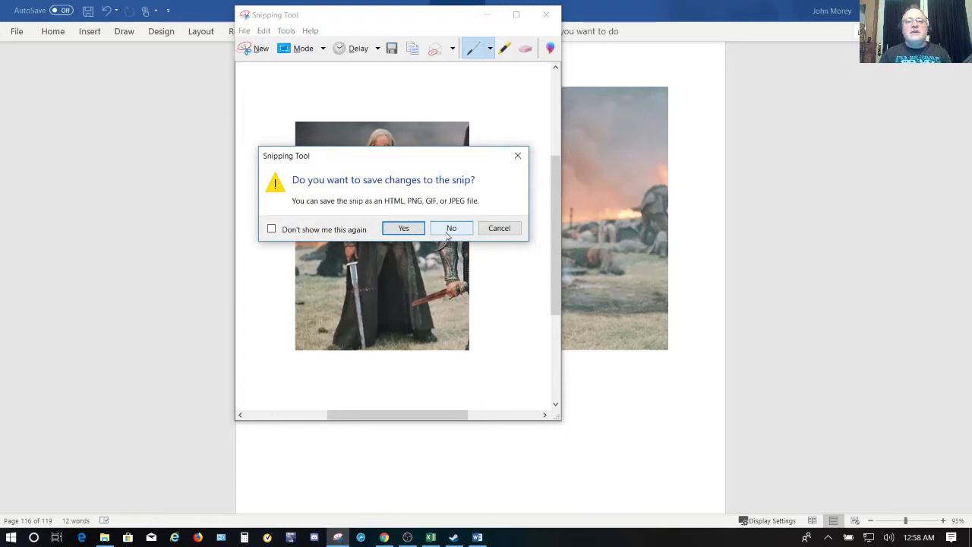
click(449, 229)
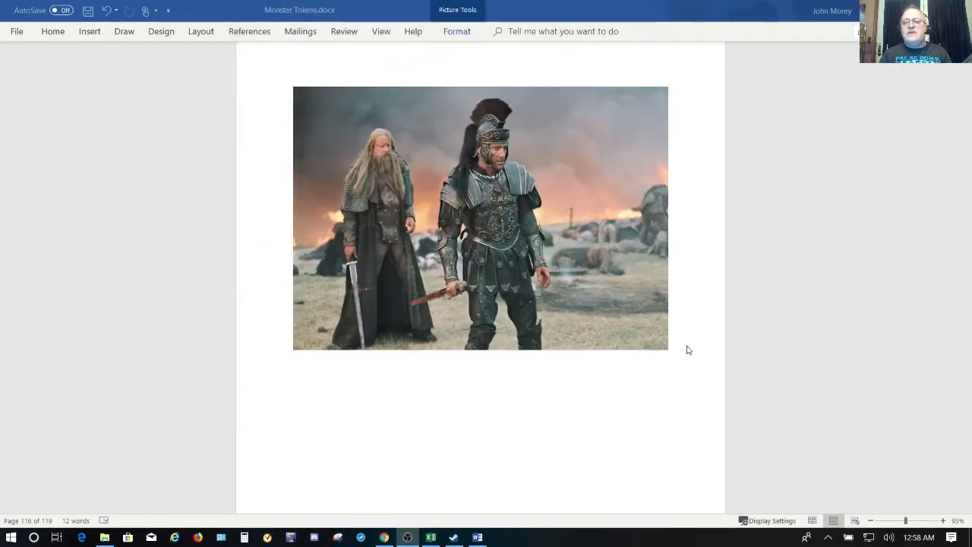
Paste the copied snip into Monster Tokens.docx after the original battlefield picture.
key(ctrl+v)
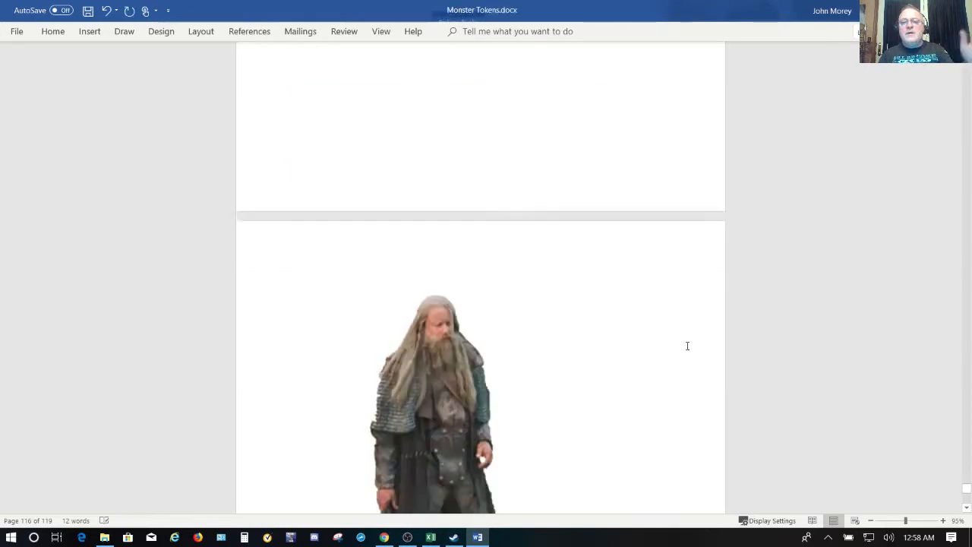
scroll(565, 235, up, 10)
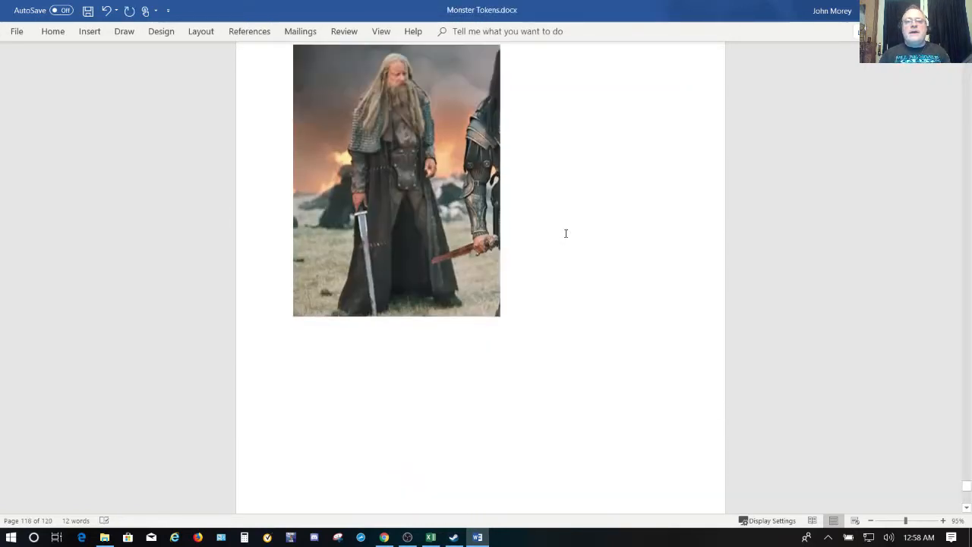
scroll(565, 234, down, 11)
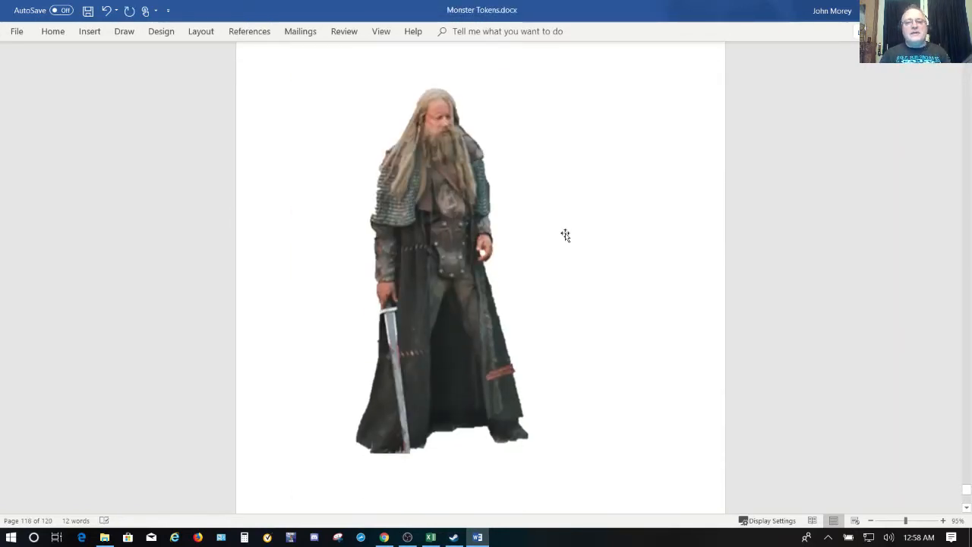
scroll(565, 234, up, 5)
scroll(566, 234, up, 14)
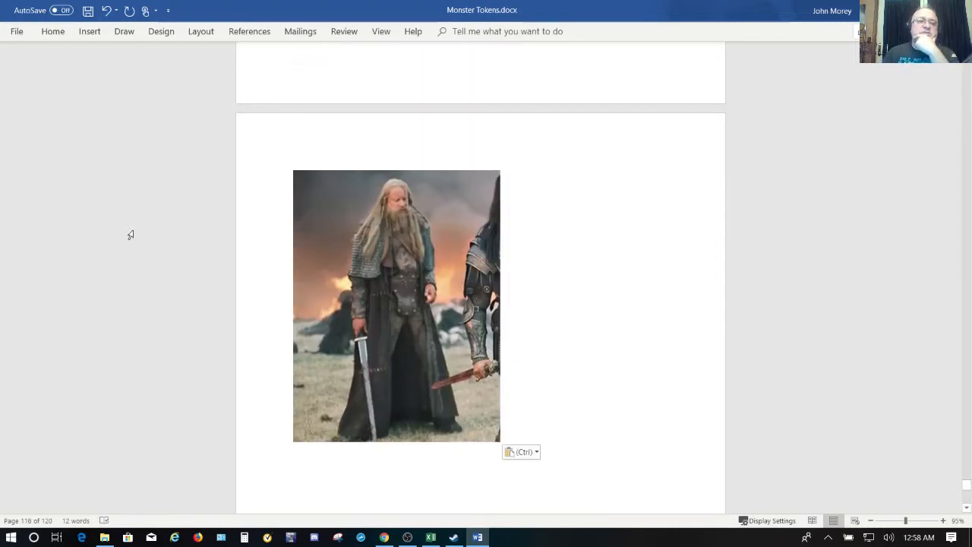
Start Remove Background on the pasted picture of the bearded swordsman.
click(144, 239)
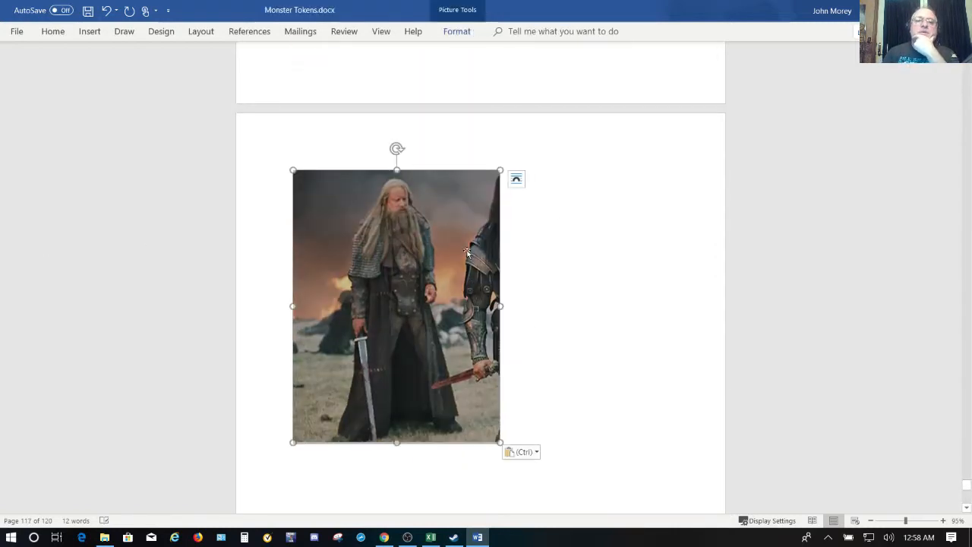
click(640, 256)
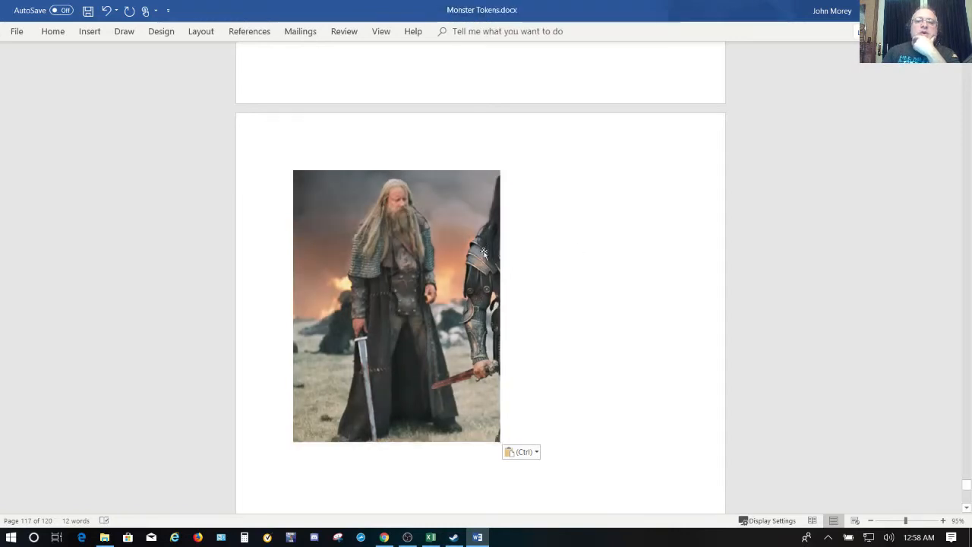
click(382, 308)
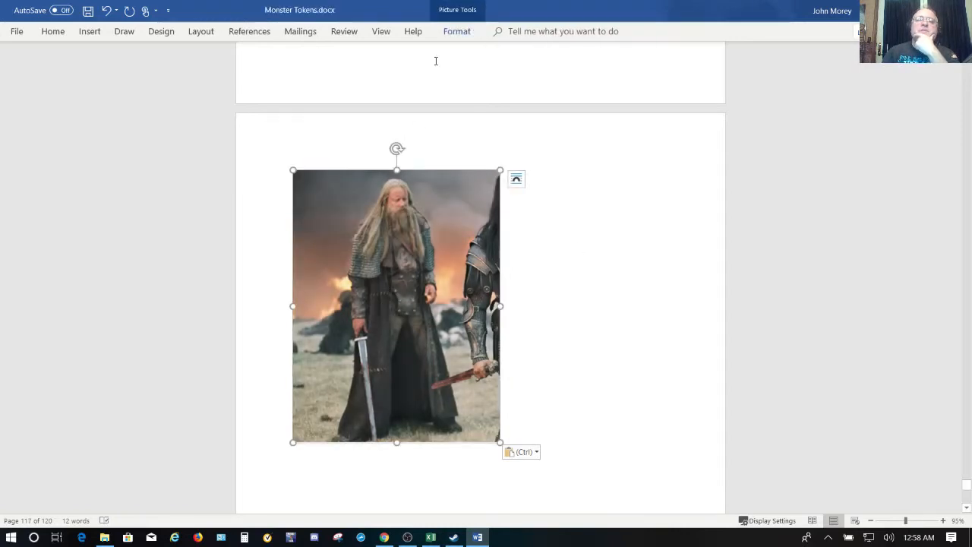
click(464, 33)
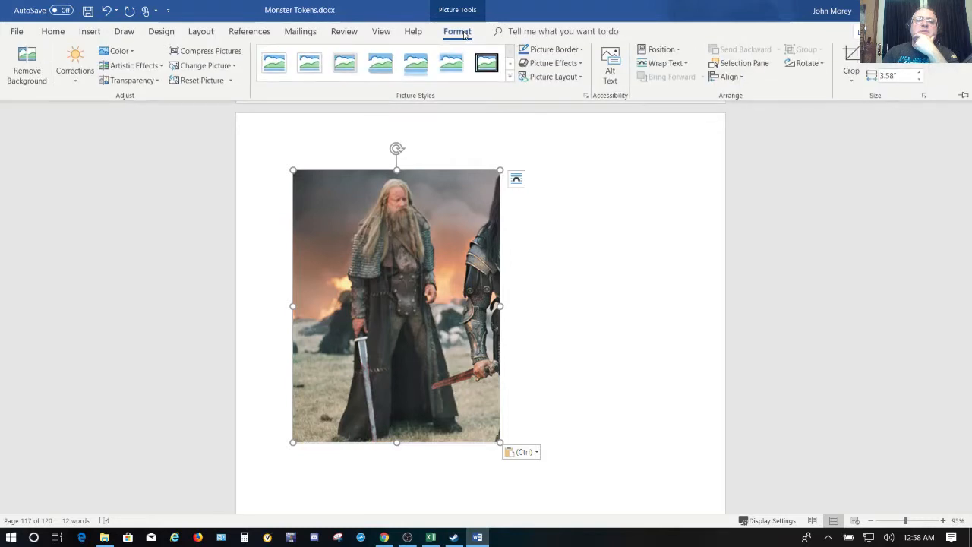
click(15, 72)
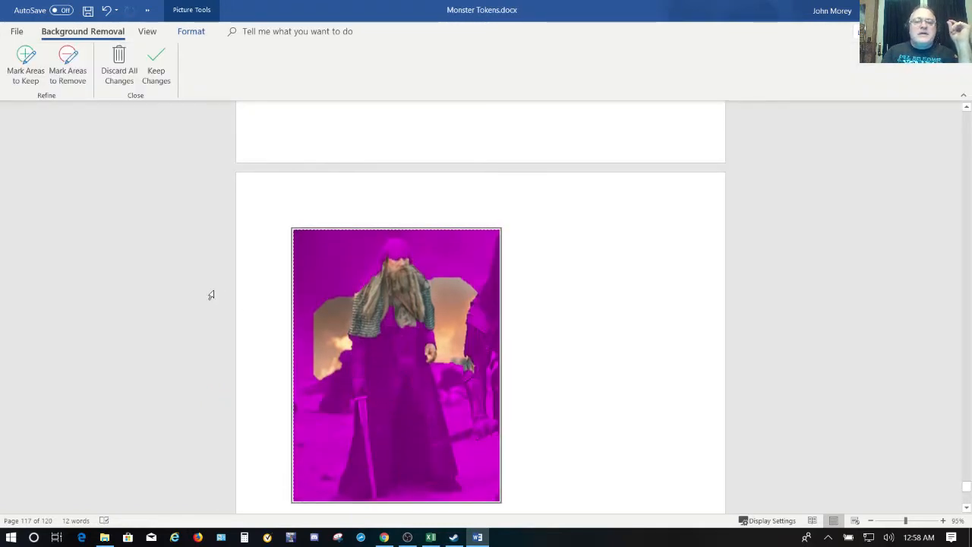
Mark the swordsman's sword-side arm, long coat and torso as areas to keep.
click(30, 68)
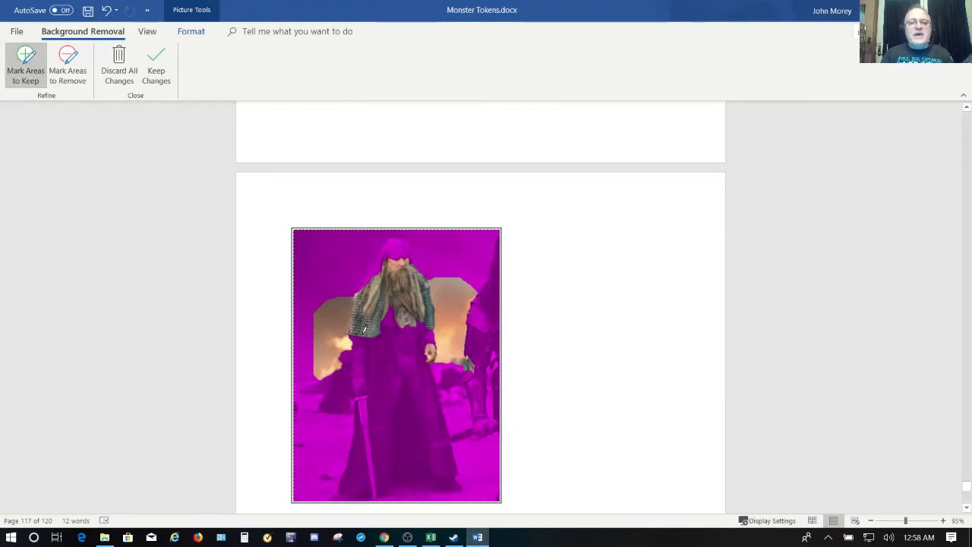
drag(364, 328, 365, 395)
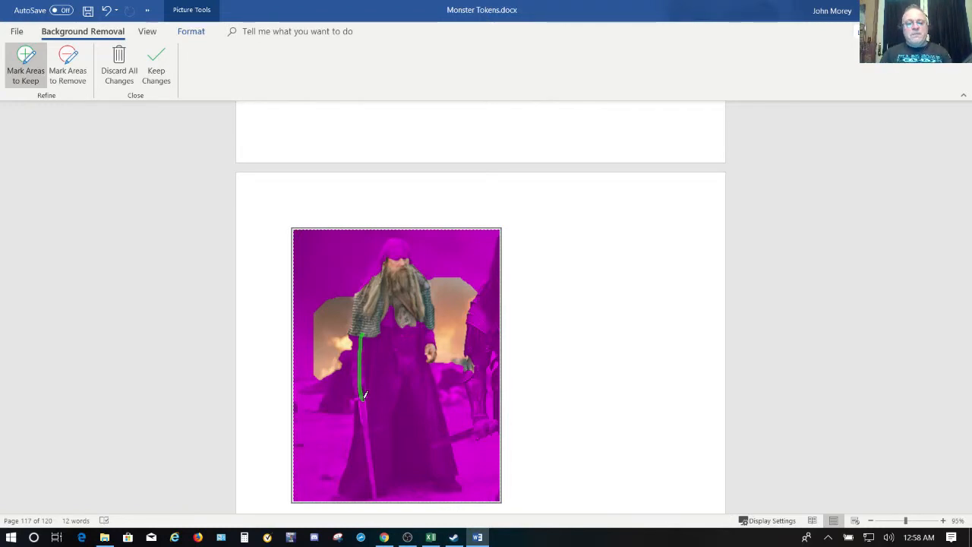
mouse_move(365, 395)
mouse_down()
mouse_move(370, 429)
mouse_move(356, 488)
mouse_move(396, 474)
mouse_move(440, 471)
mouse_move(451, 482)
mouse_move(418, 354)
mouse_move(421, 314)
mouse_move(378, 315)
mouse_move(361, 335)
mouse_move(378, 474)
mouse_move(386, 331)
mouse_move(433, 475)
mouse_up()
drag(386, 337, 412, 361)
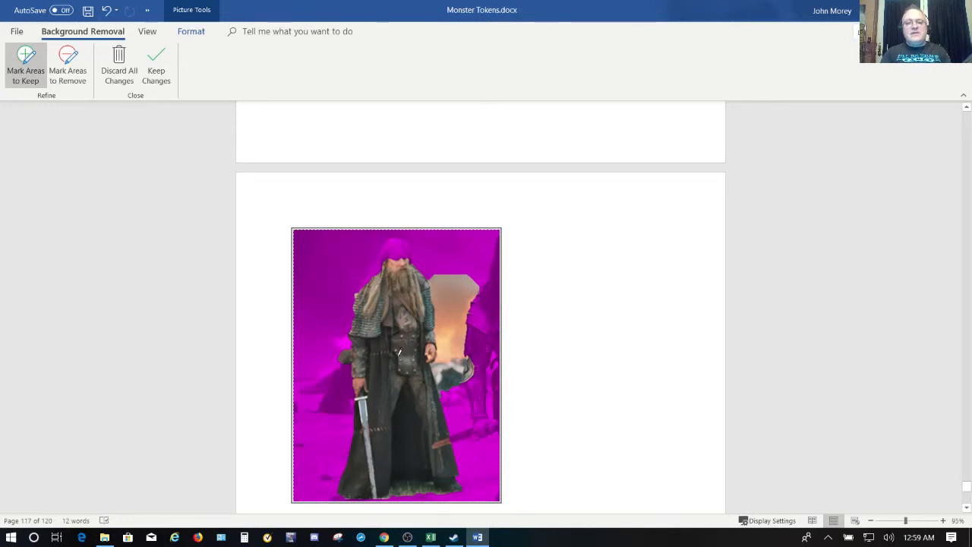
Mark the leftover fiery background on the open-hand side and the patch beside the sword arm as areas to remove.
click(67, 67)
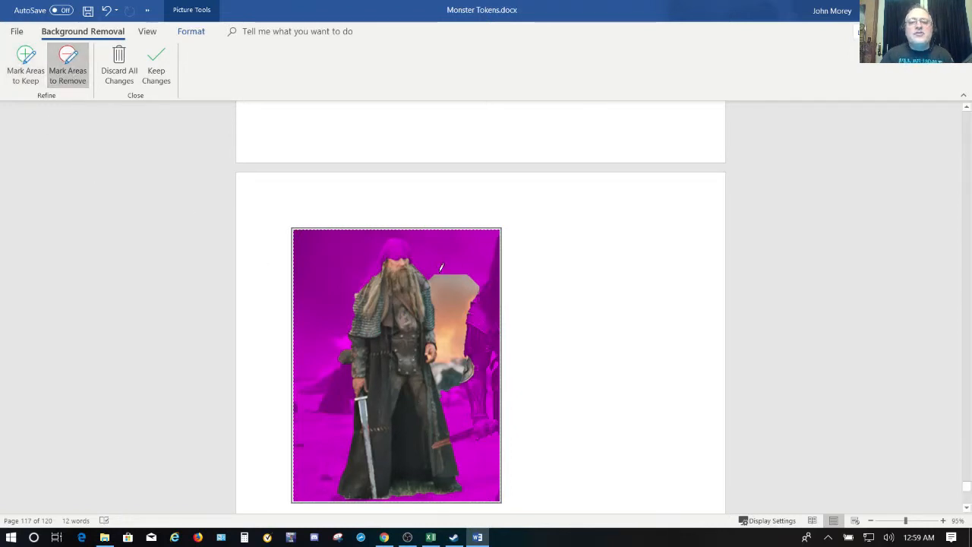
drag(439, 274, 452, 380)
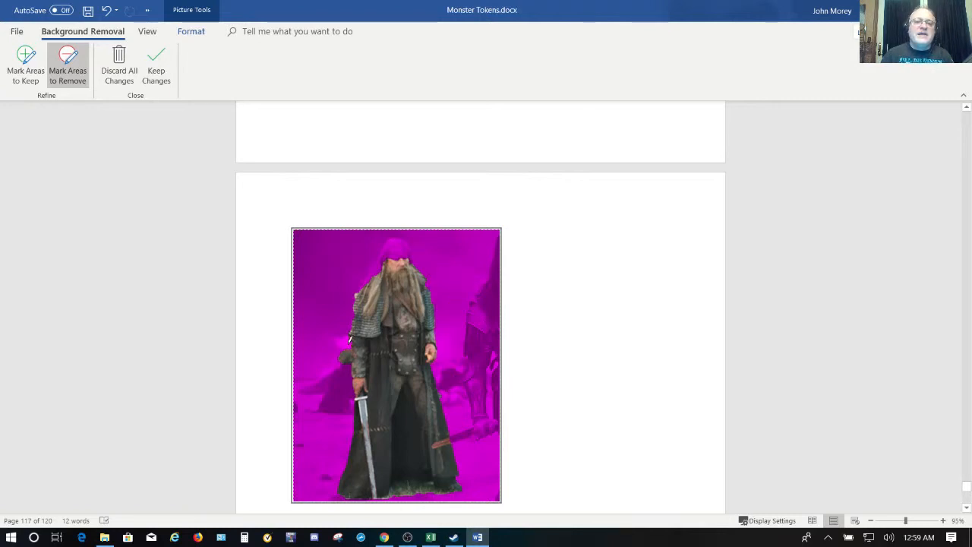
drag(347, 336, 347, 368)
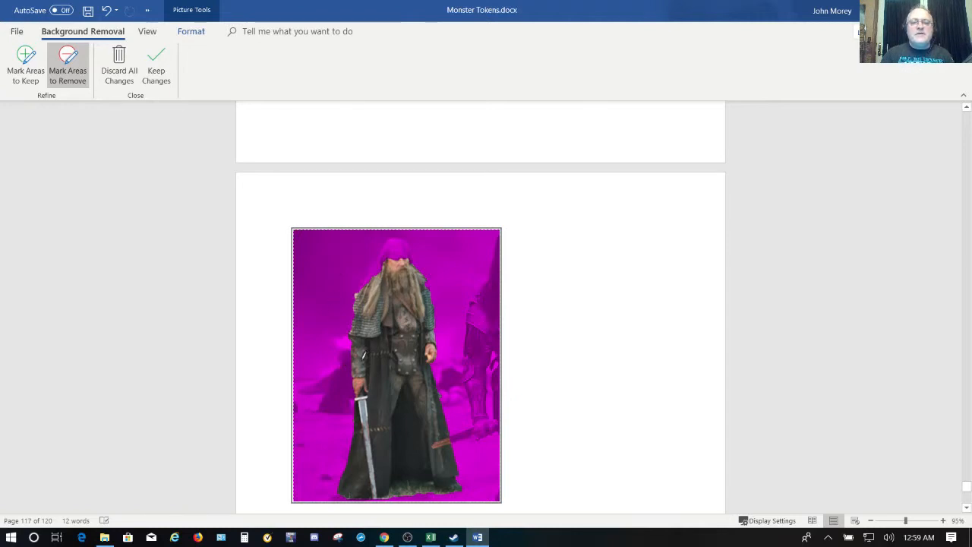
Mark the swordsman's forehead, hair and crown of the head as areas to keep.
scroll(461, 417, down, 1)
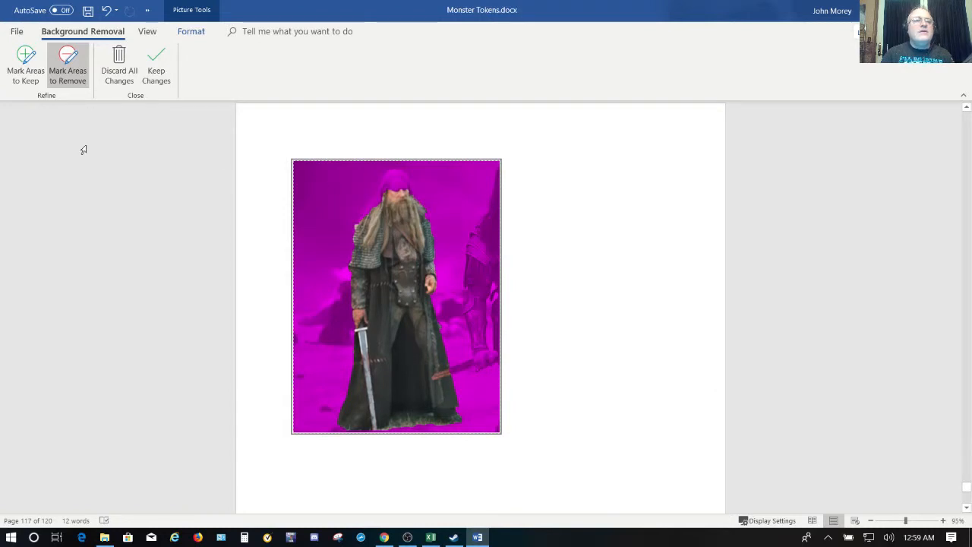
click(29, 69)
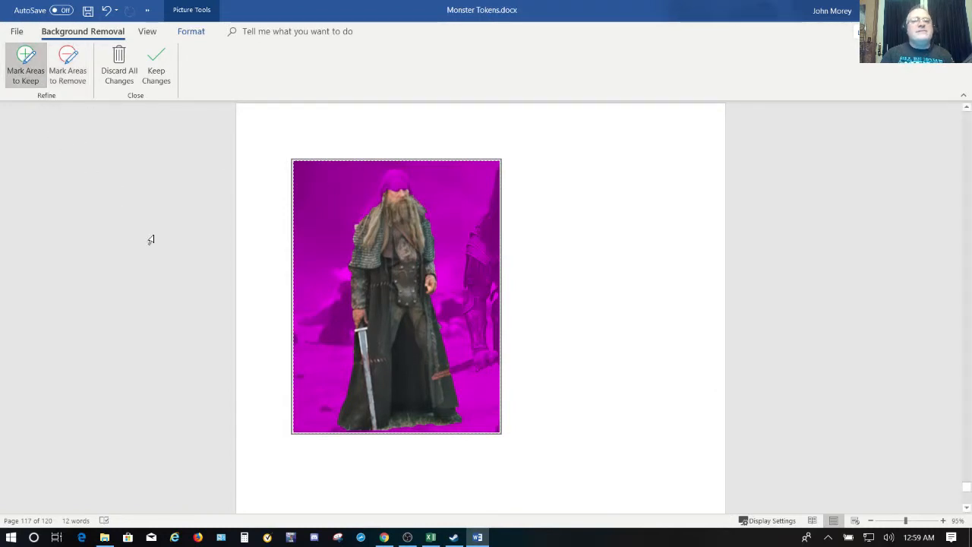
click(399, 176)
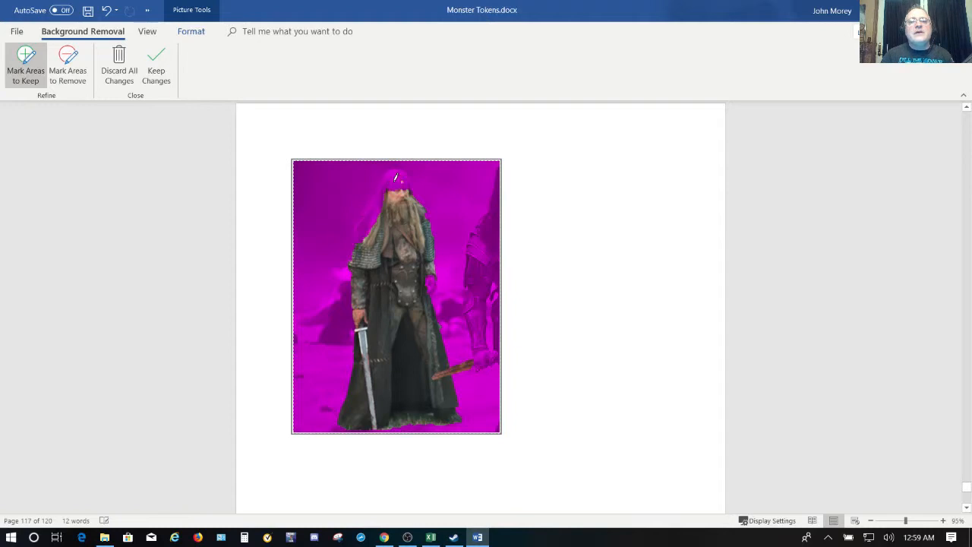
click(394, 180)
click(375, 203)
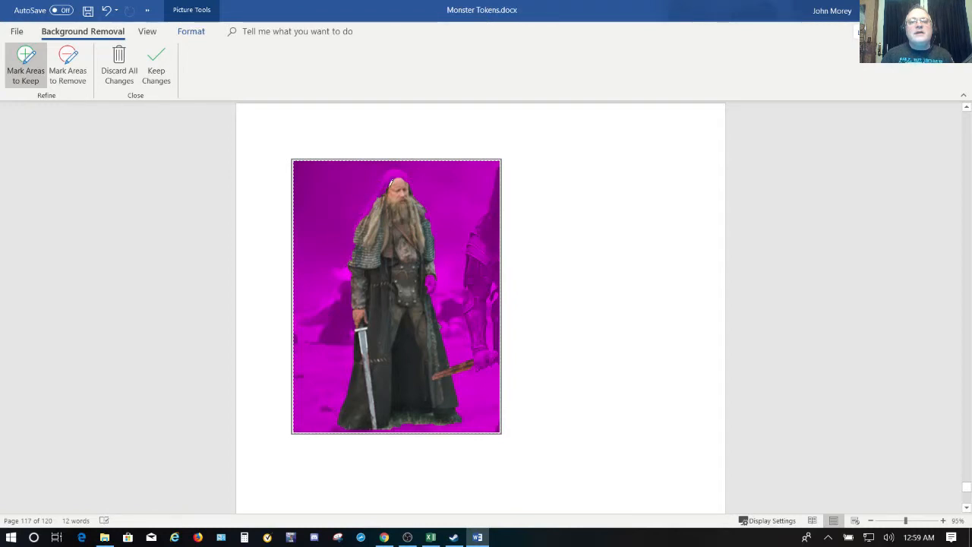
click(392, 176)
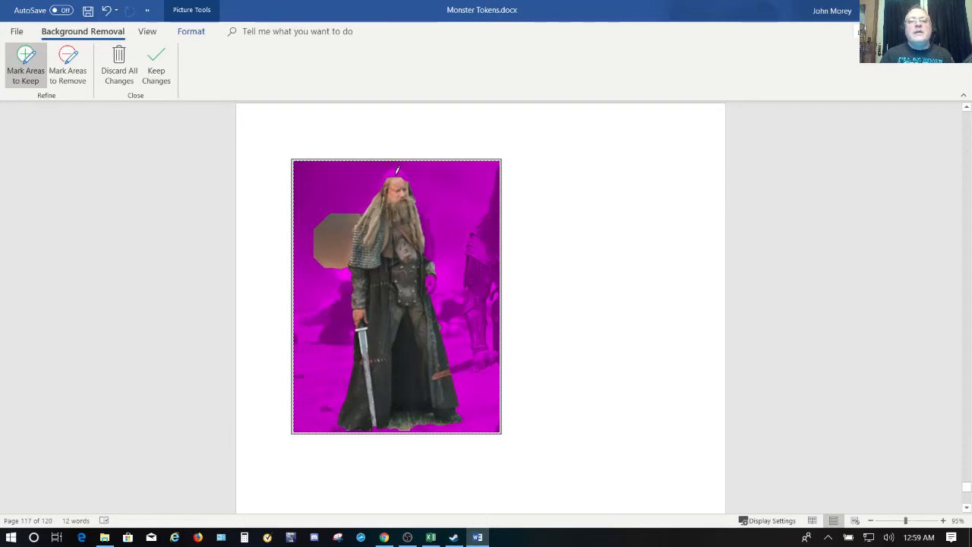
click(394, 172)
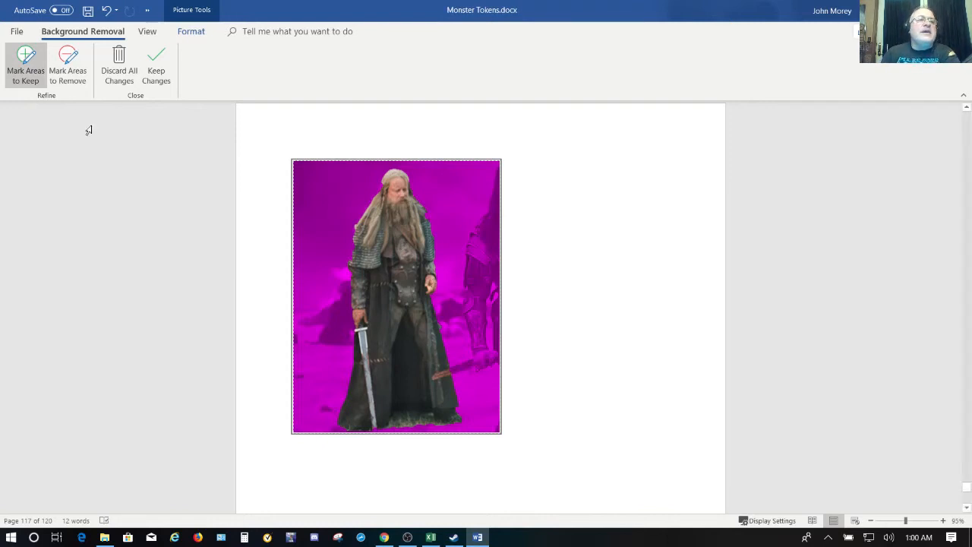
Mark the swordsman's empty hand as an area to keep.
click(75, 82)
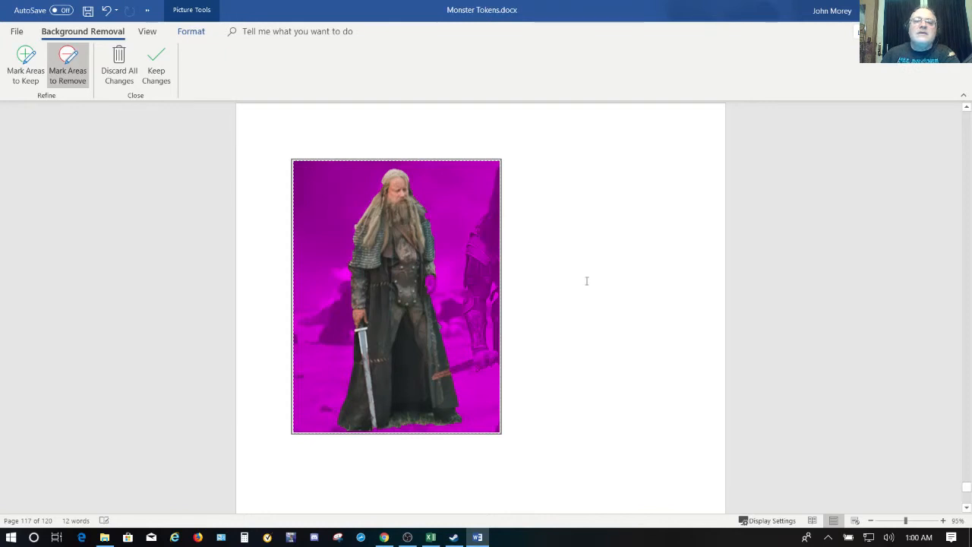
click(29, 61)
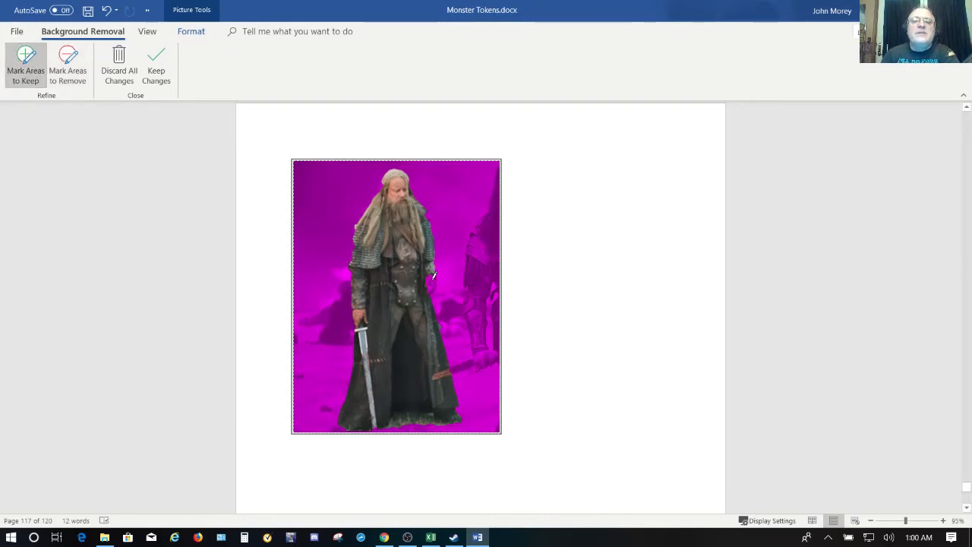
click(434, 275)
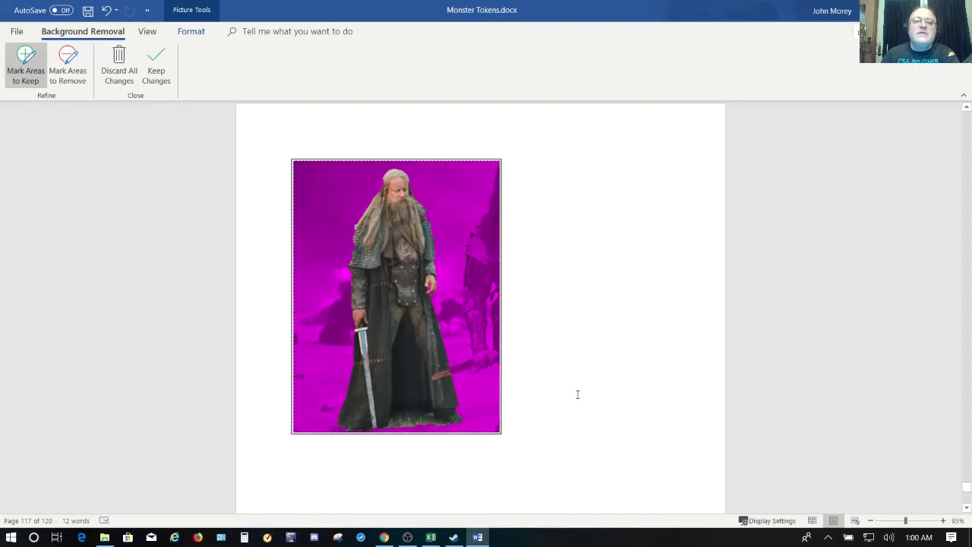
scroll(577, 394, down, 5)
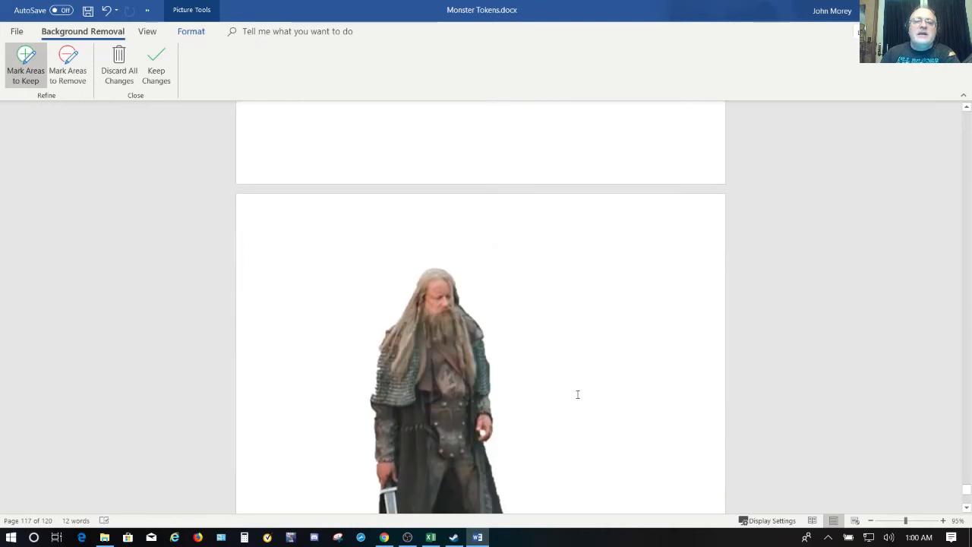
Compare the marked swordsman picture with the larger finished cutout further down the document.
scroll(577, 395, down, 2)
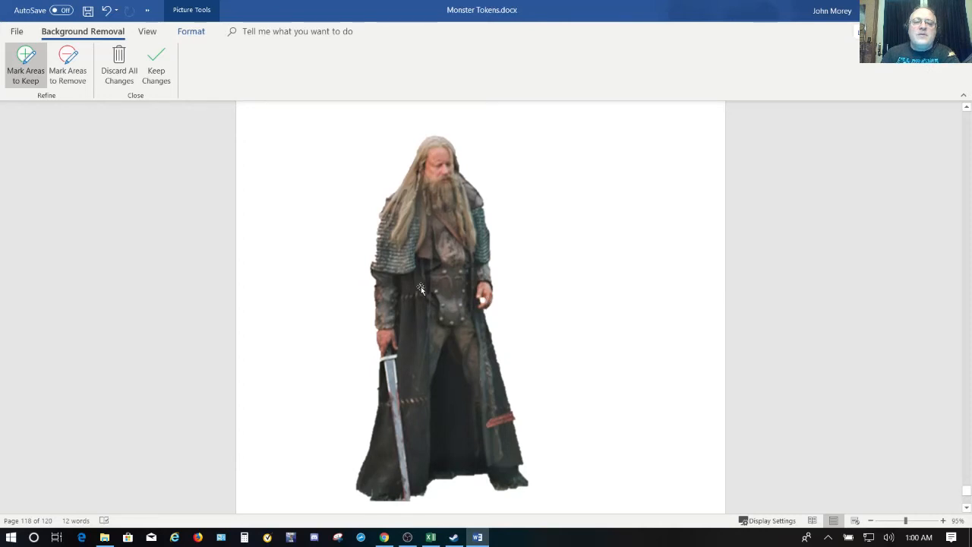
scroll(625, 221, up, 5)
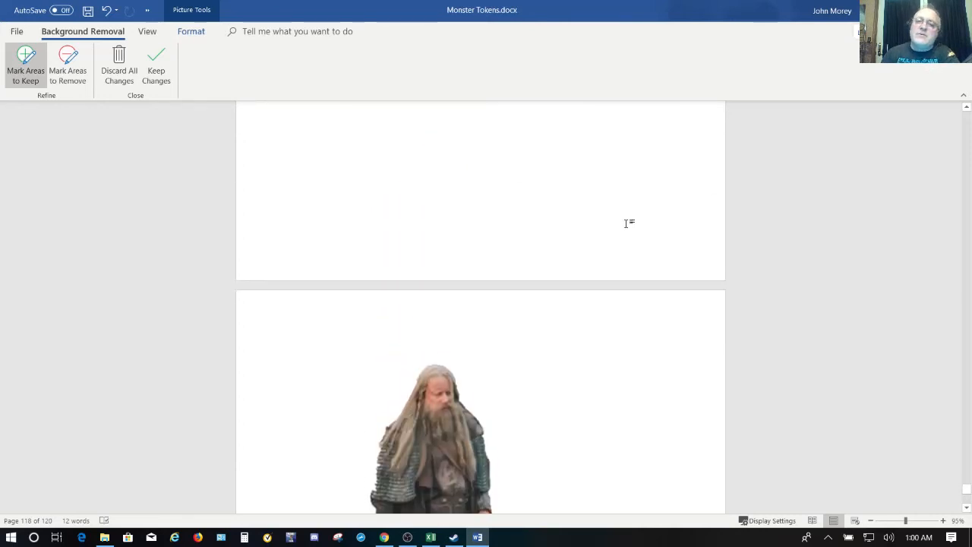
scroll(627, 224, up, 8)
scroll(626, 224, down, 3)
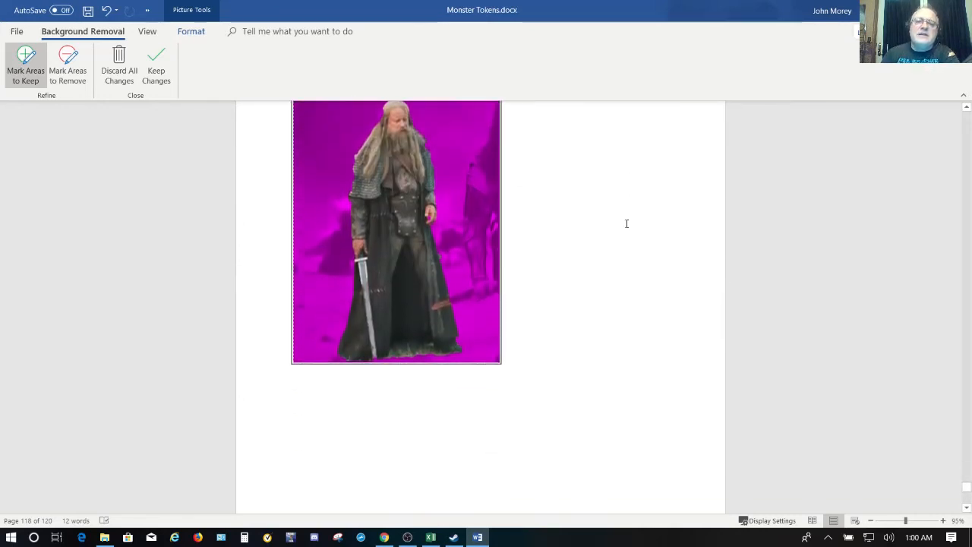
scroll(627, 223, up, 1)
scroll(626, 223, up, 1)
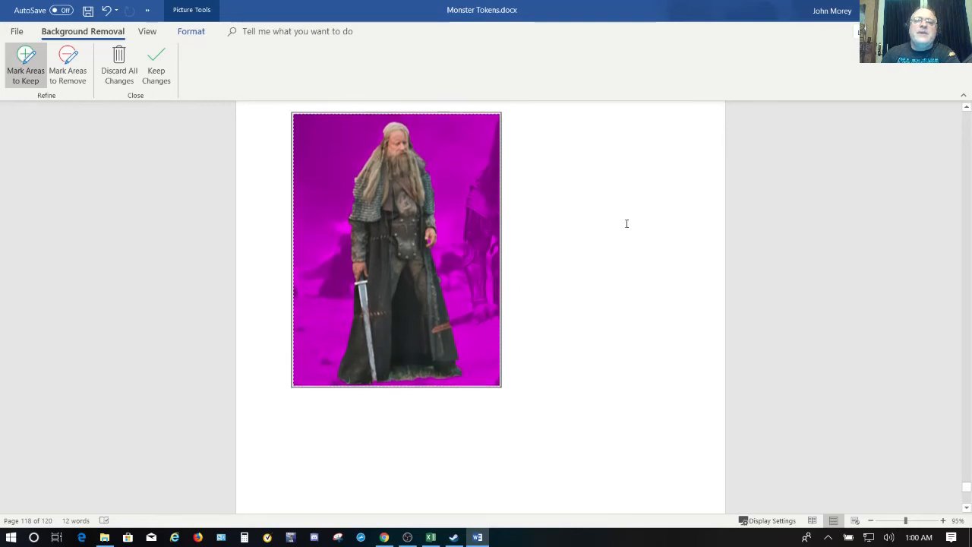
Keep the background removal changes on the swordsman picture and deselect it.
right_click(433, 241)
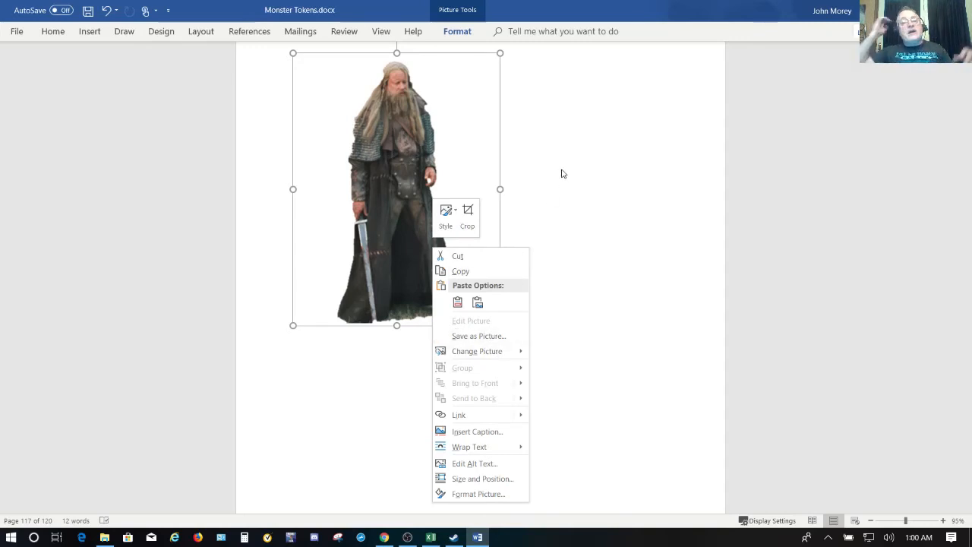
key(Escape)
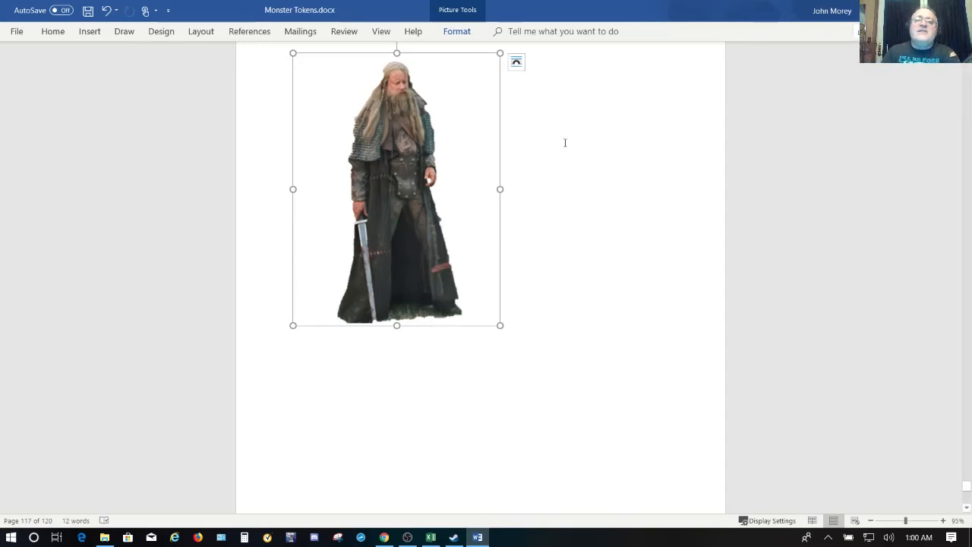
click(610, 171)
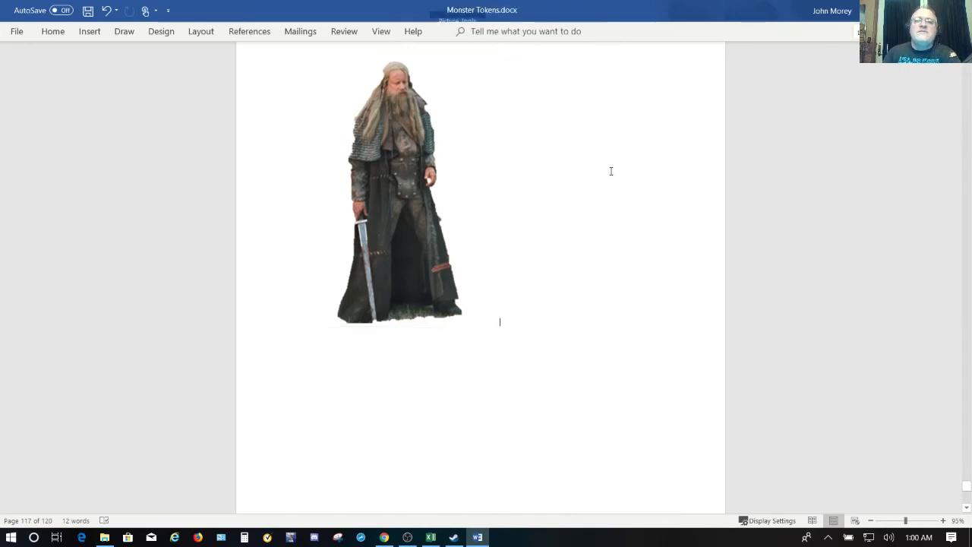